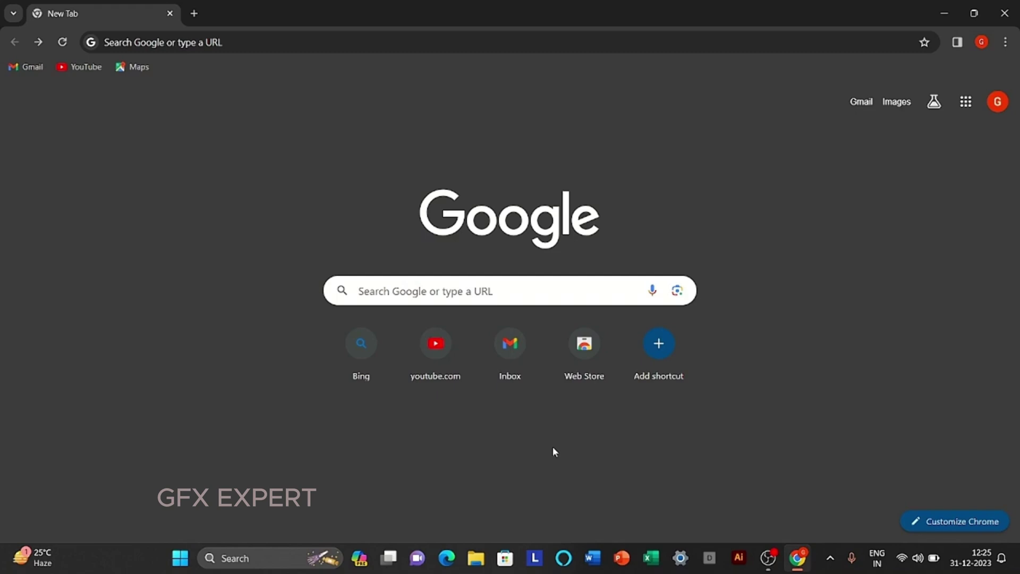
Step: Search Google for 'adobe creative' to find the Creative Cloud installer download
click(431, 292)
text(a)
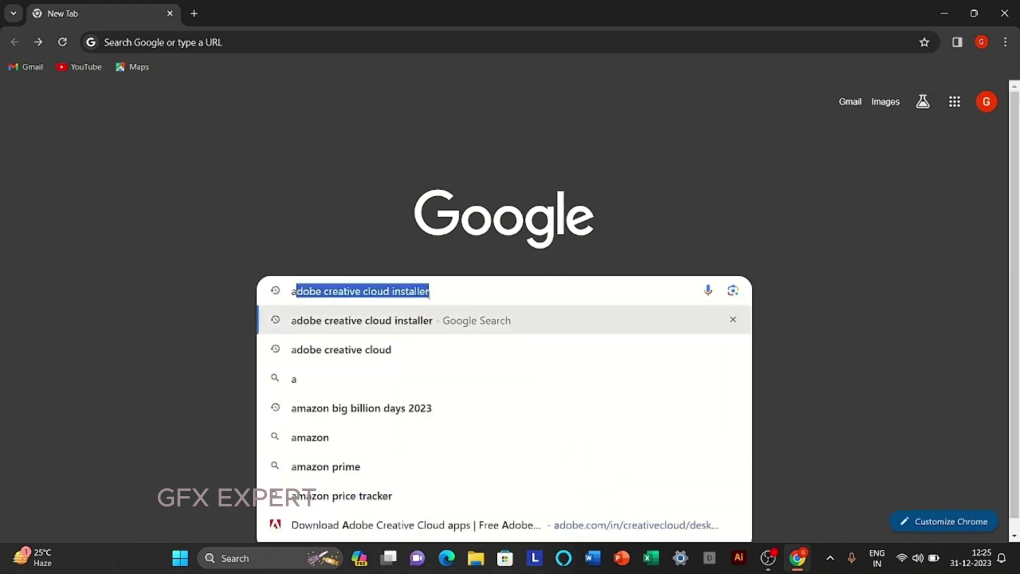
text(dobe creati)
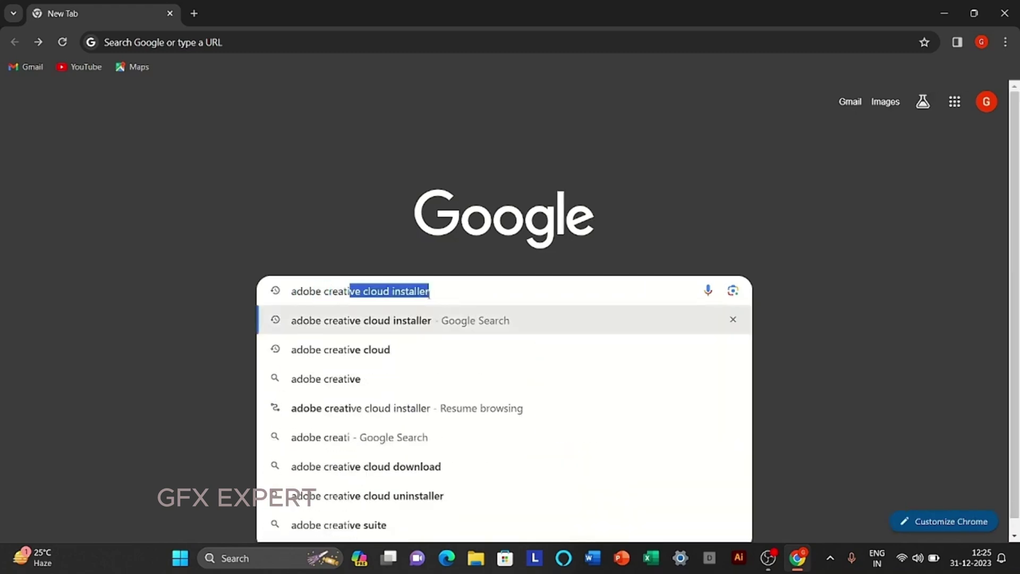
text(ve)
key(Return)
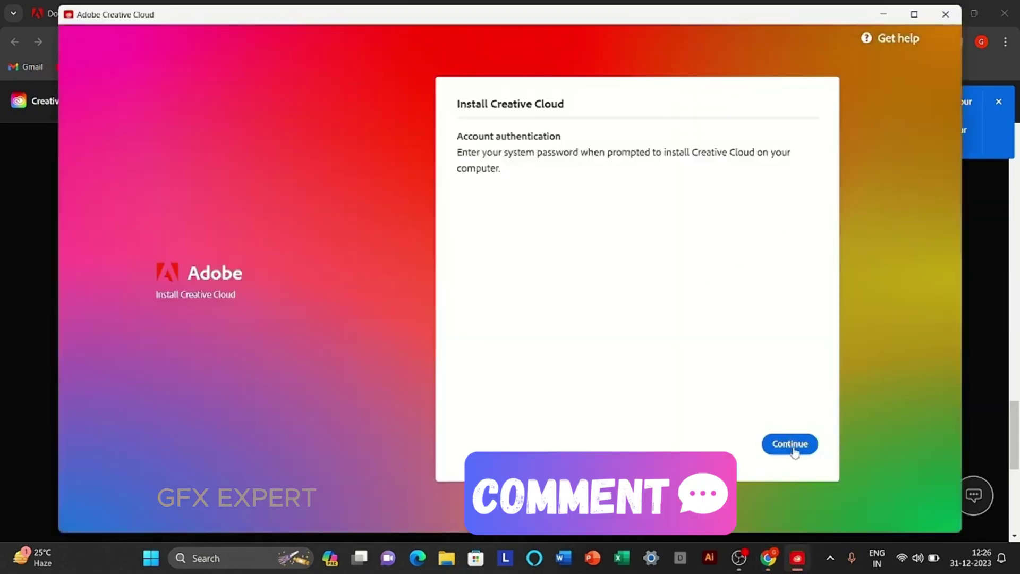
Step: Continue past the Install Creative Cloud authentication panel
click(794, 450)
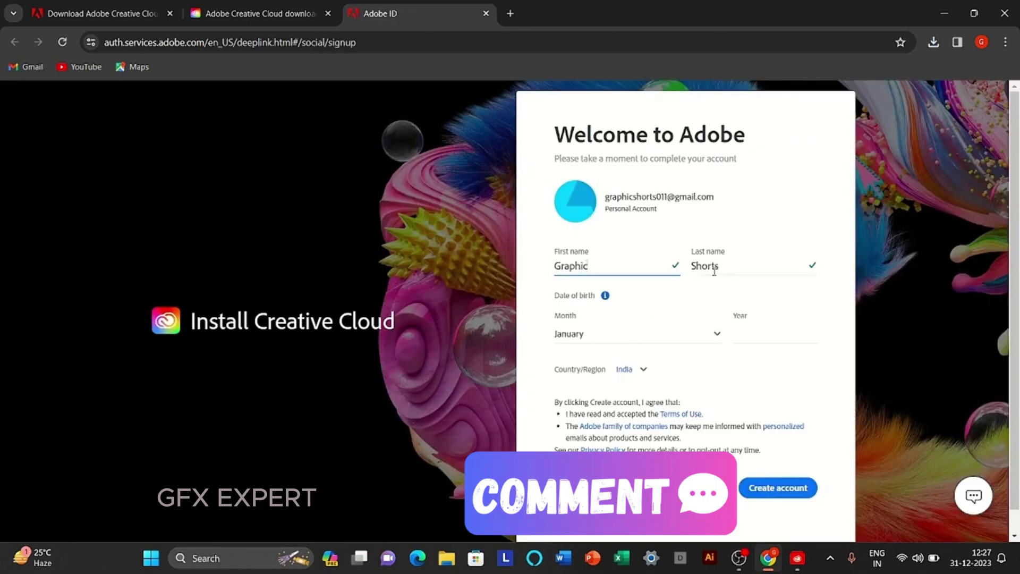
Step: Enter the birth year, set Country/Region to United States, and create the Adobe account
click(745, 331)
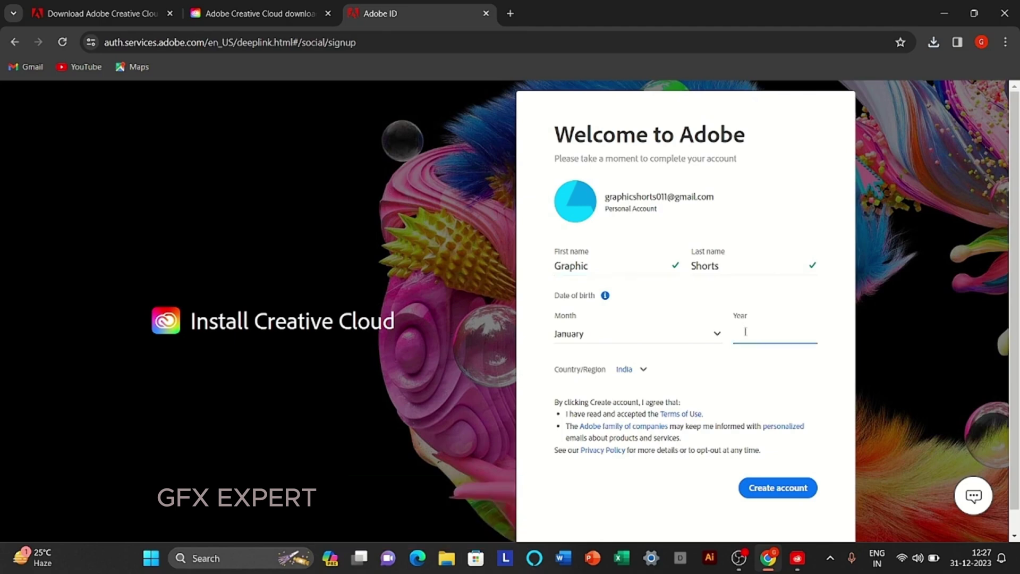
click(639, 372)
scroll(643, 432, up, 1)
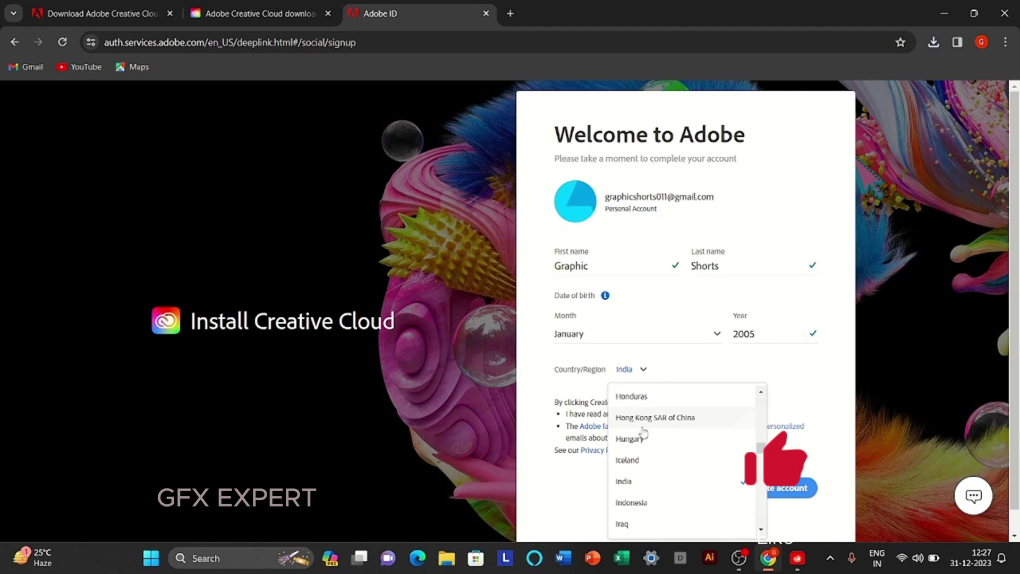
scroll(646, 488, down, 5)
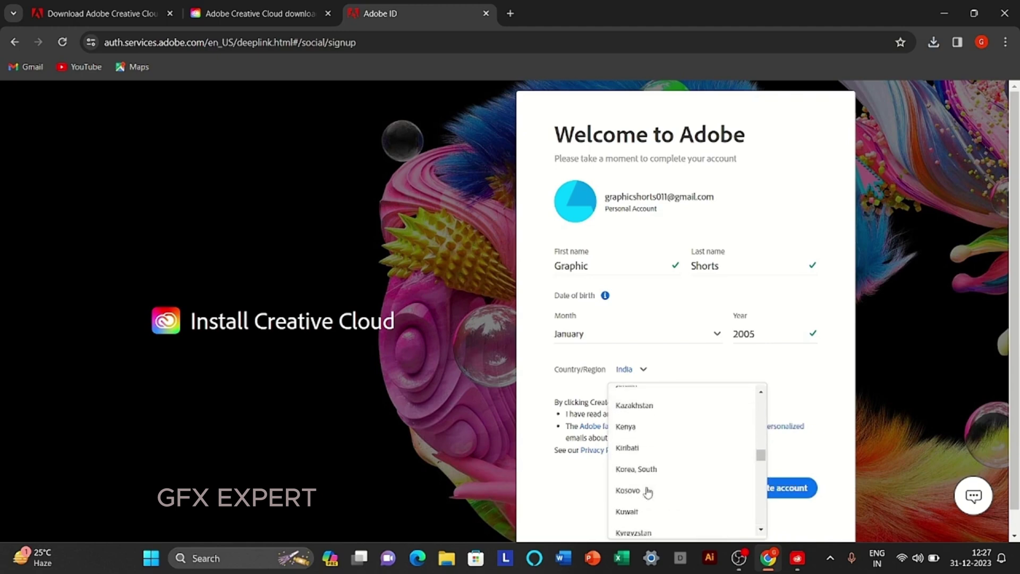
scroll(647, 491, down, 8)
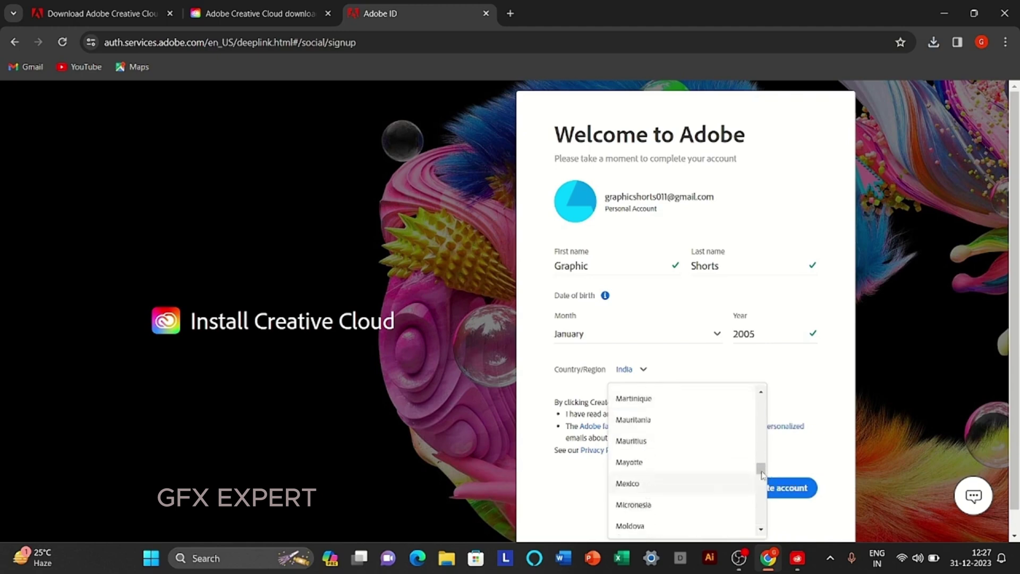
drag(762, 475, 762, 514)
click(641, 424)
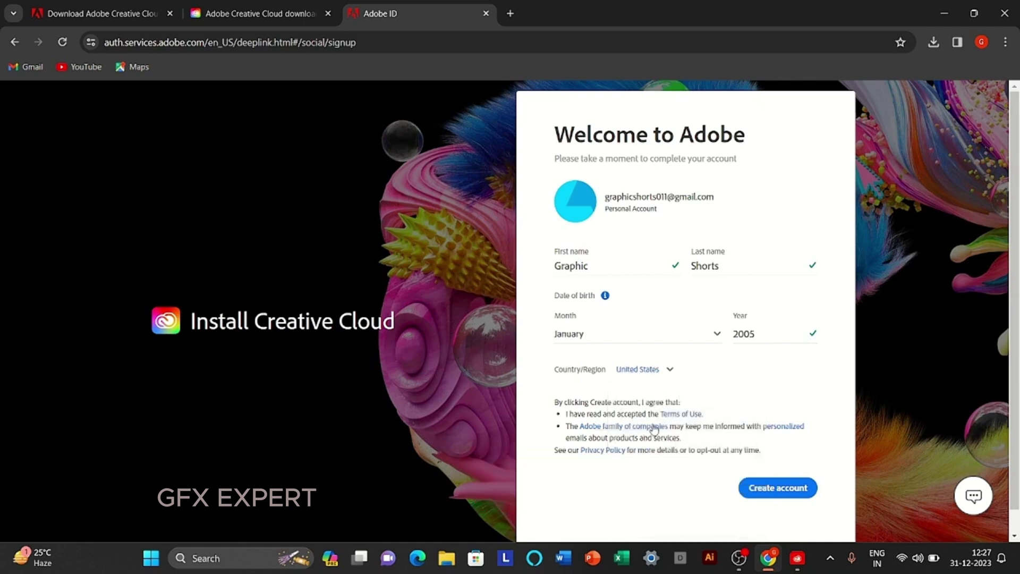
click(771, 489)
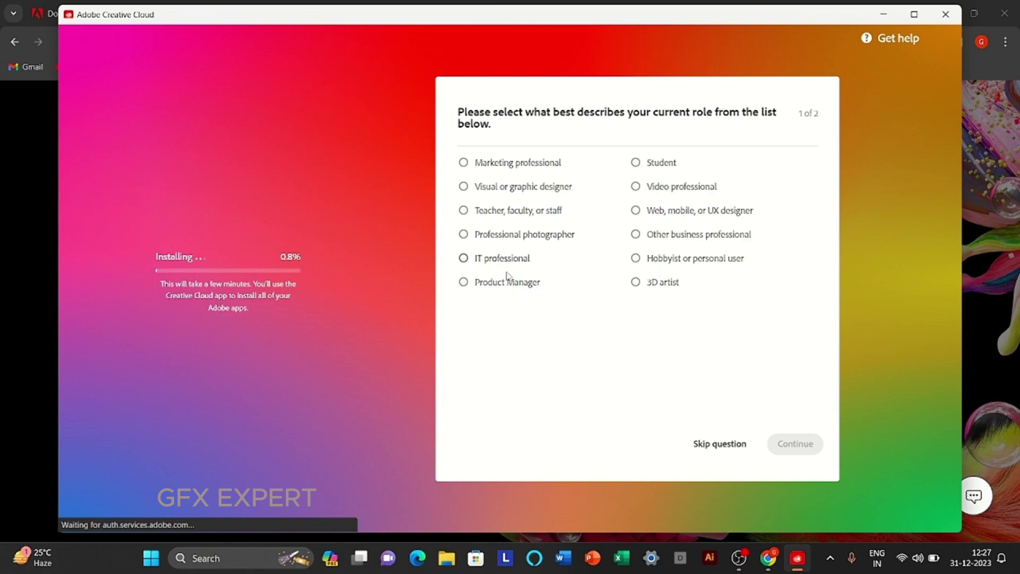
Step: Answer the setup questions with role Student and topic Graphic Design, then finish
click(636, 163)
click(780, 453)
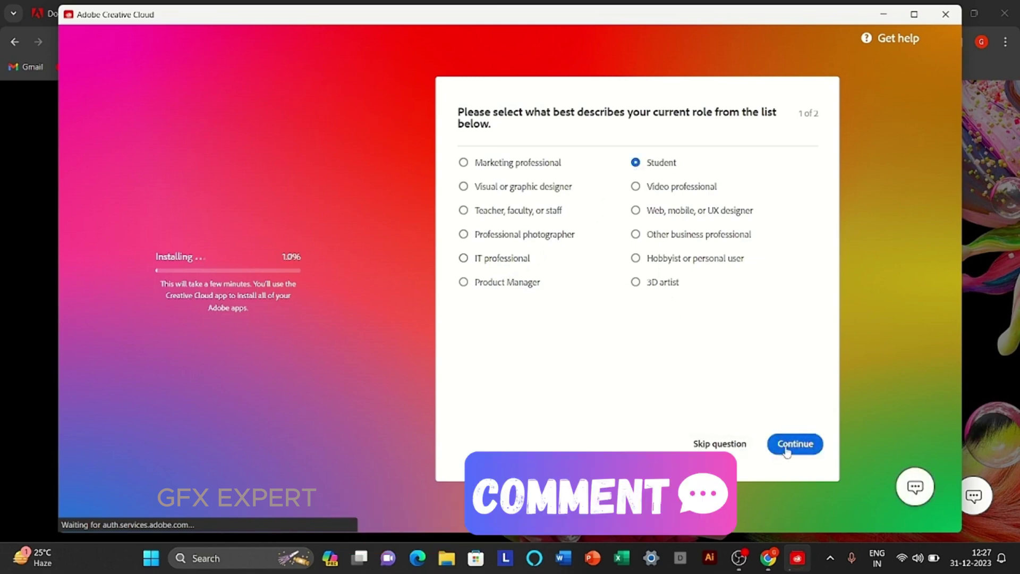
click(515, 210)
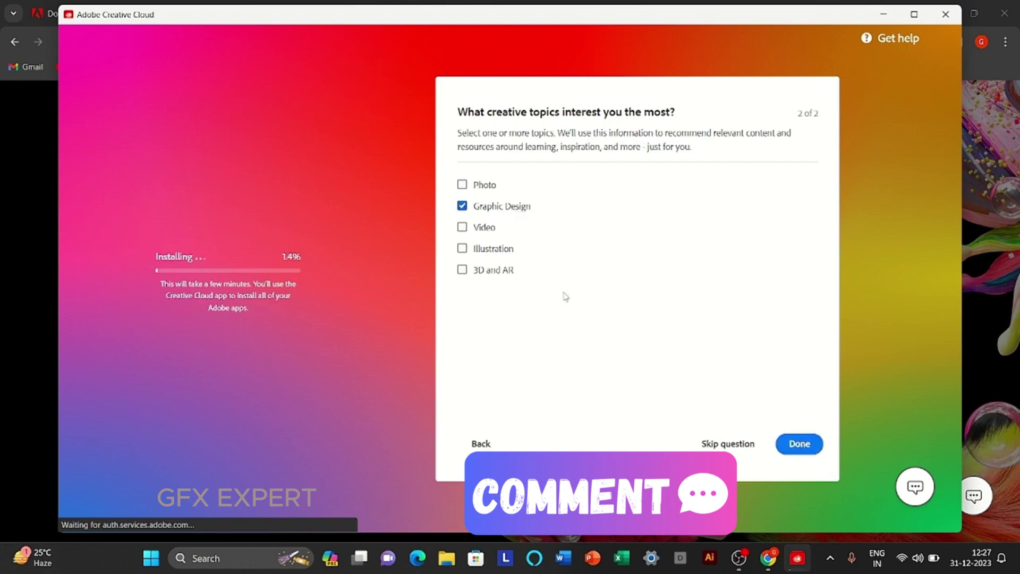
click(787, 446)
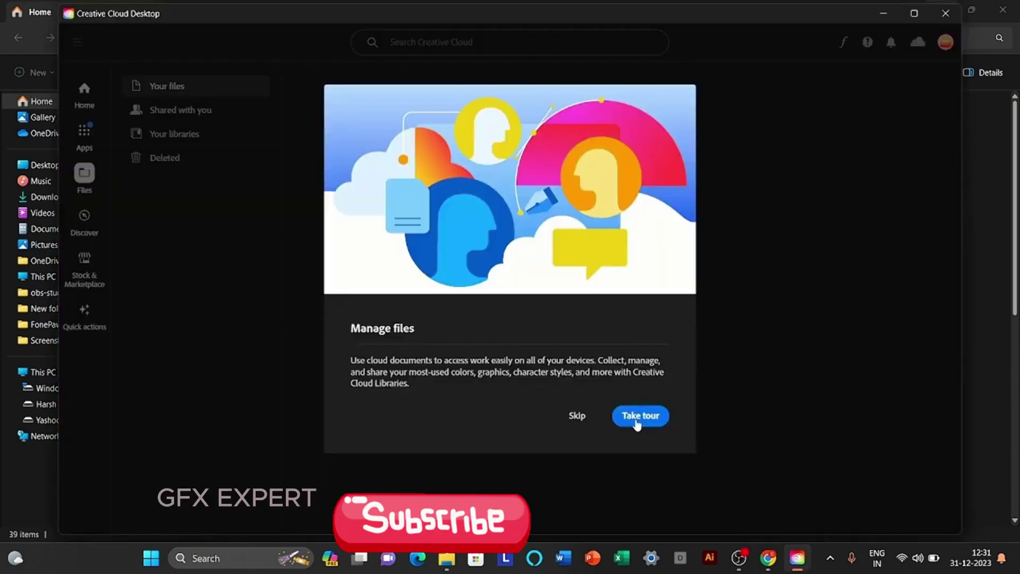
Step: Dismiss the intro messages and start a Photoshop free trial on the Business plans
click(578, 416)
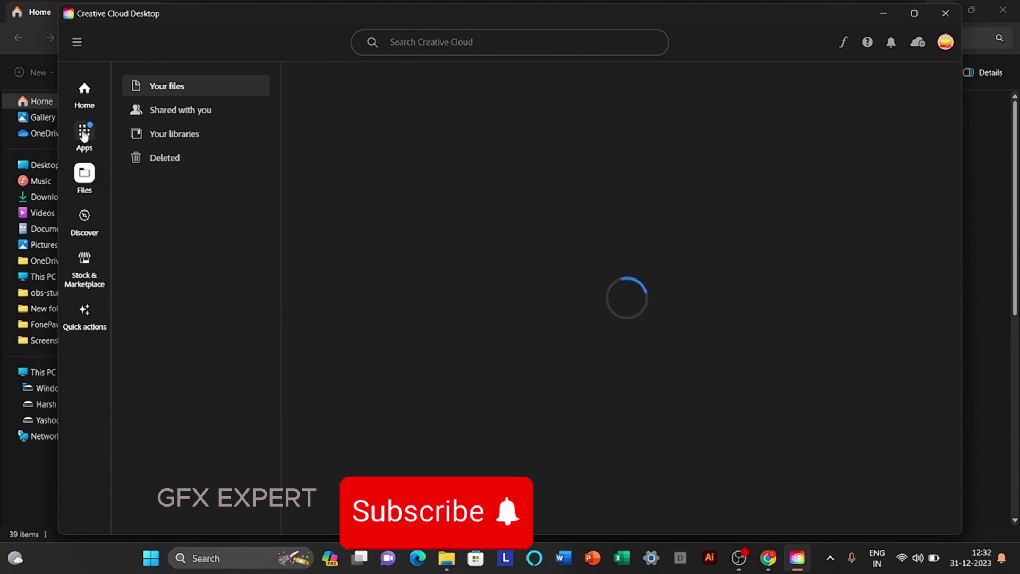
click(83, 137)
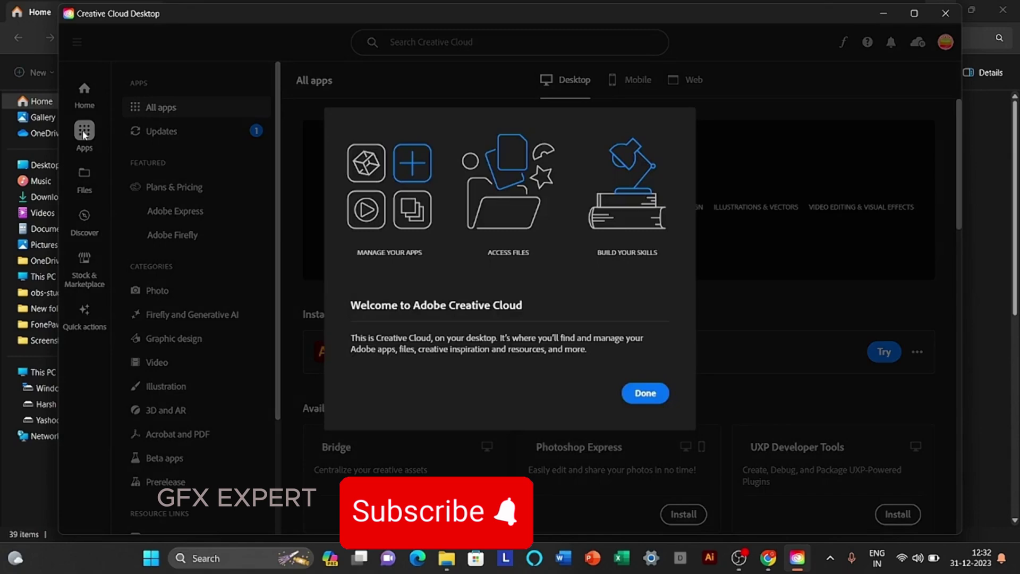
click(646, 394)
scroll(650, 401, down, 3)
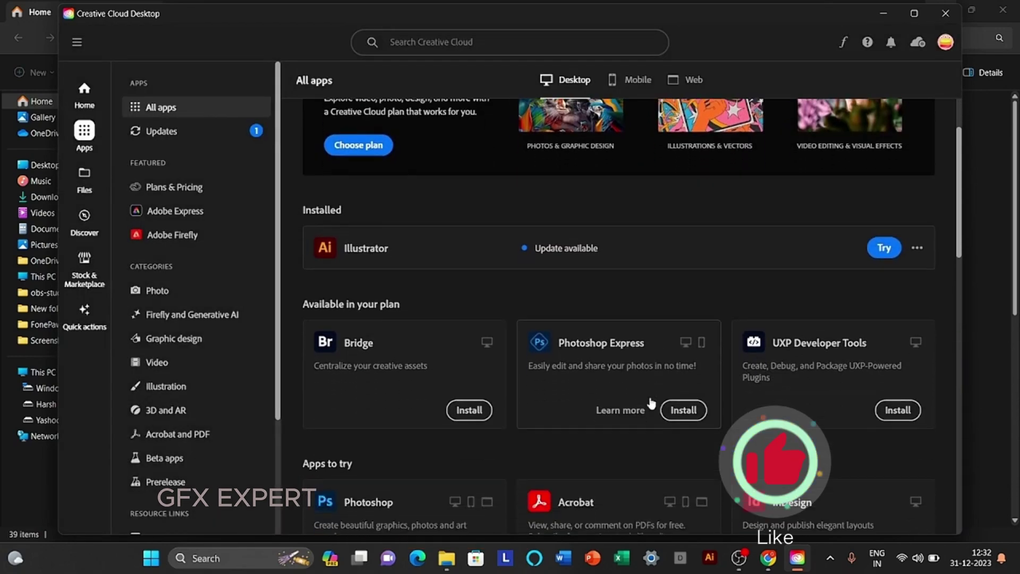
scroll(652, 404, down, 4)
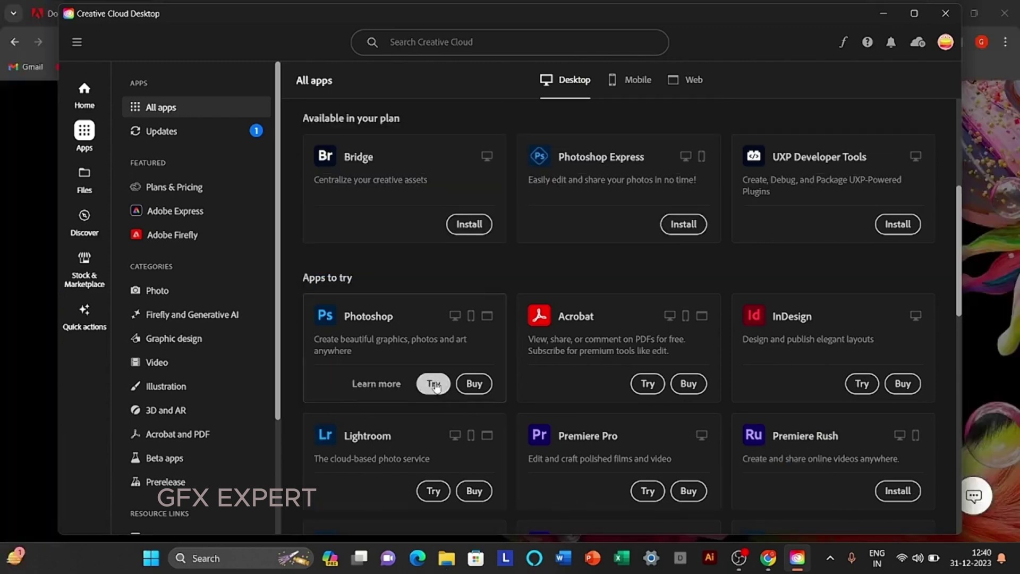
click(434, 384)
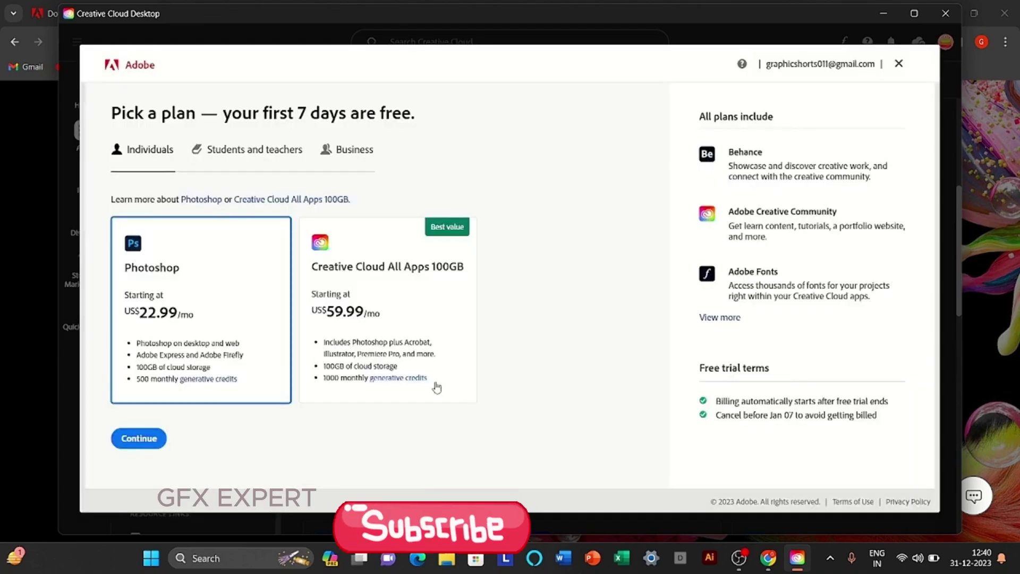
click(349, 154)
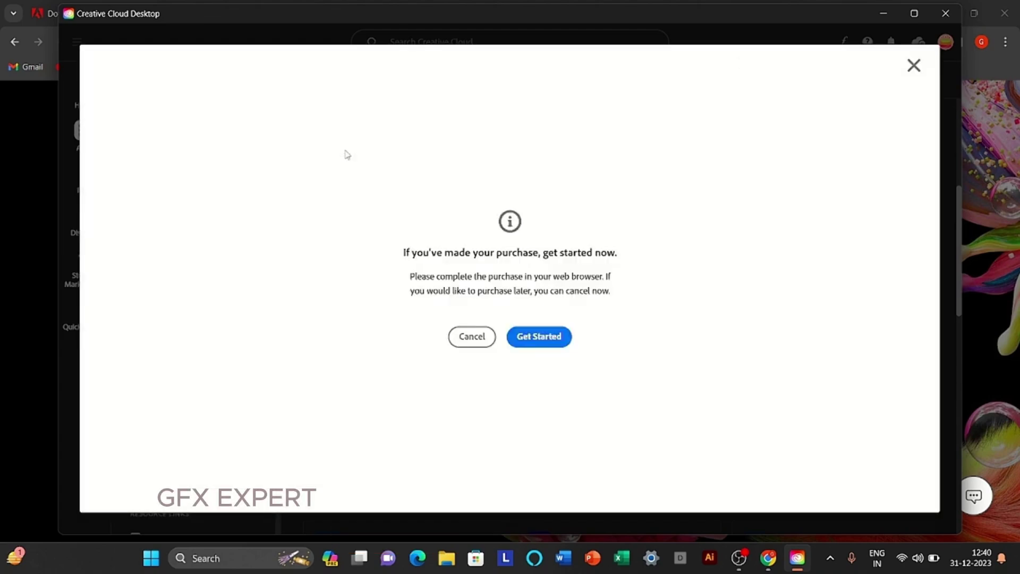
Step: On the trial form, enter the company name, company size 1-9 and state Texas
click(544, 346)
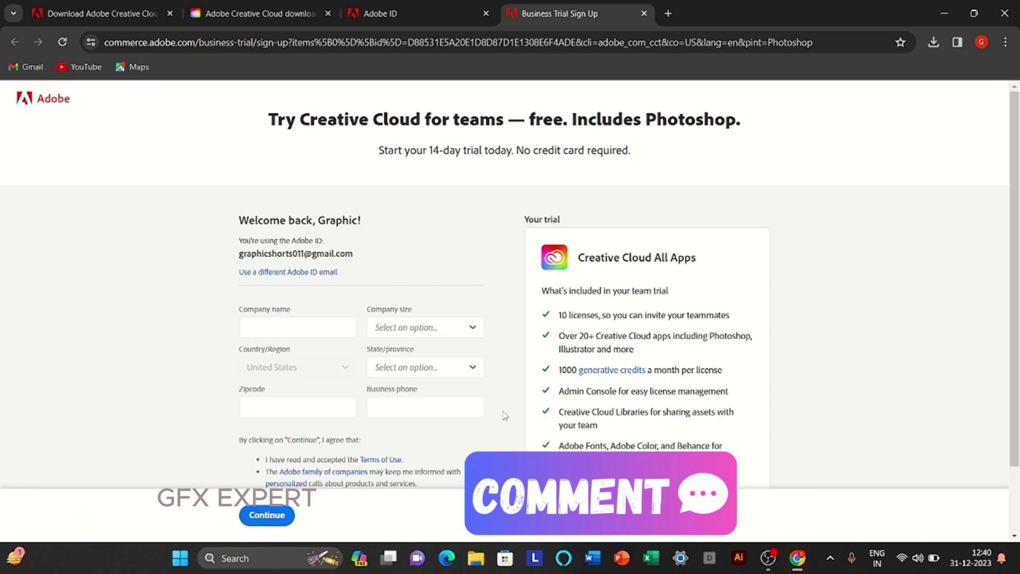
click(320, 325)
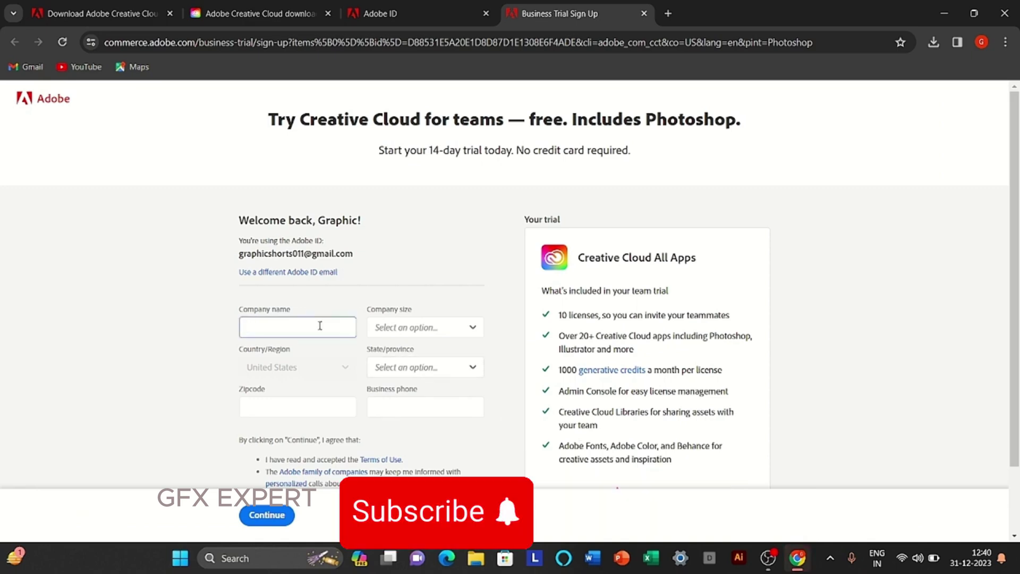
text(graphic)
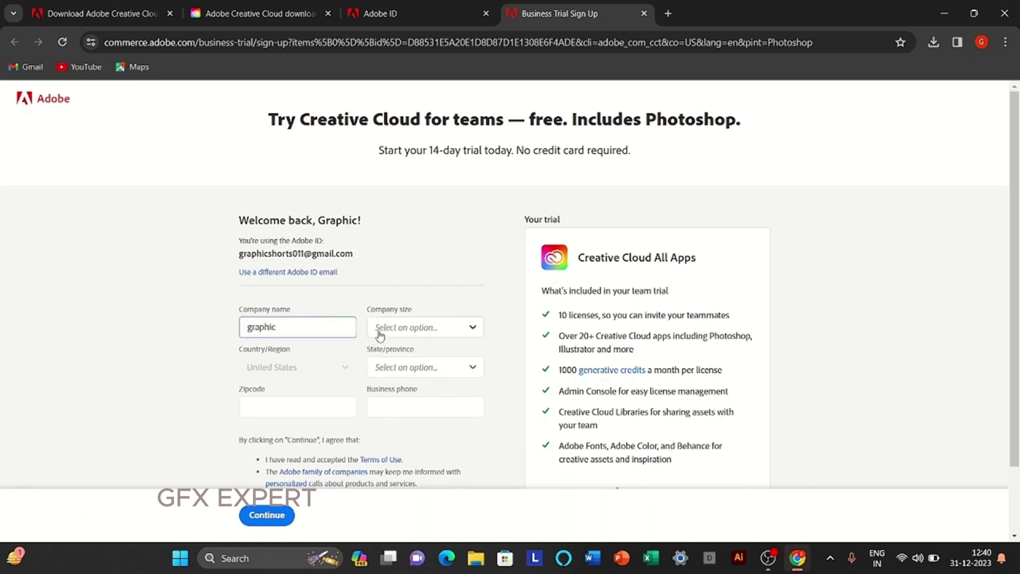
click(398, 329)
click(396, 357)
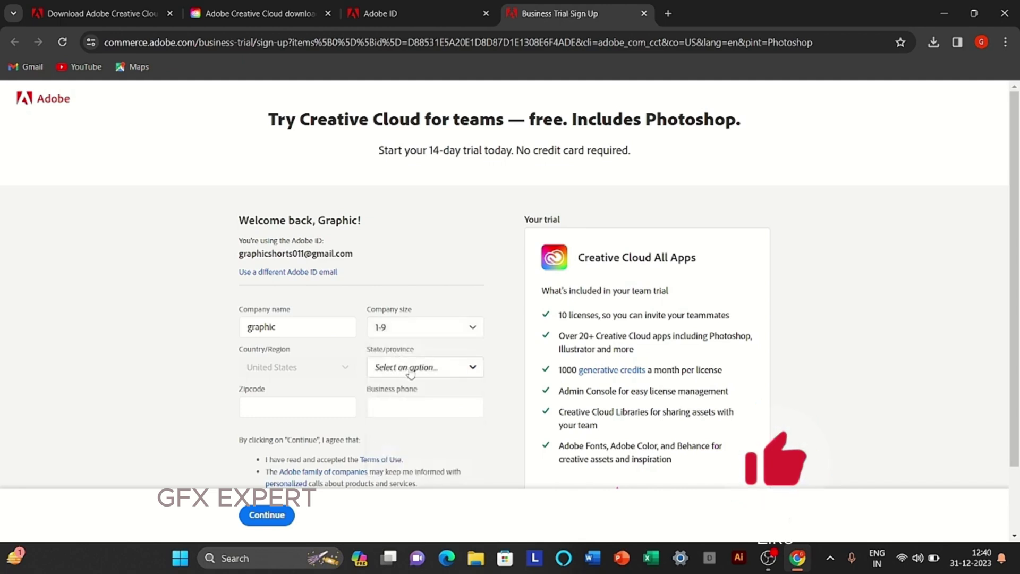
click(449, 367)
drag(485, 404, 489, 506)
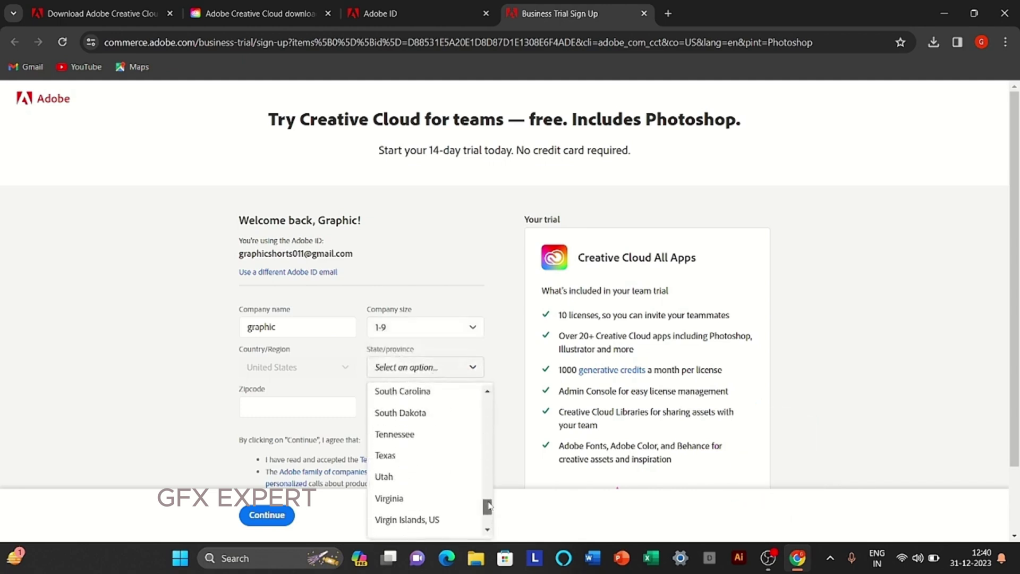
click(401, 460)
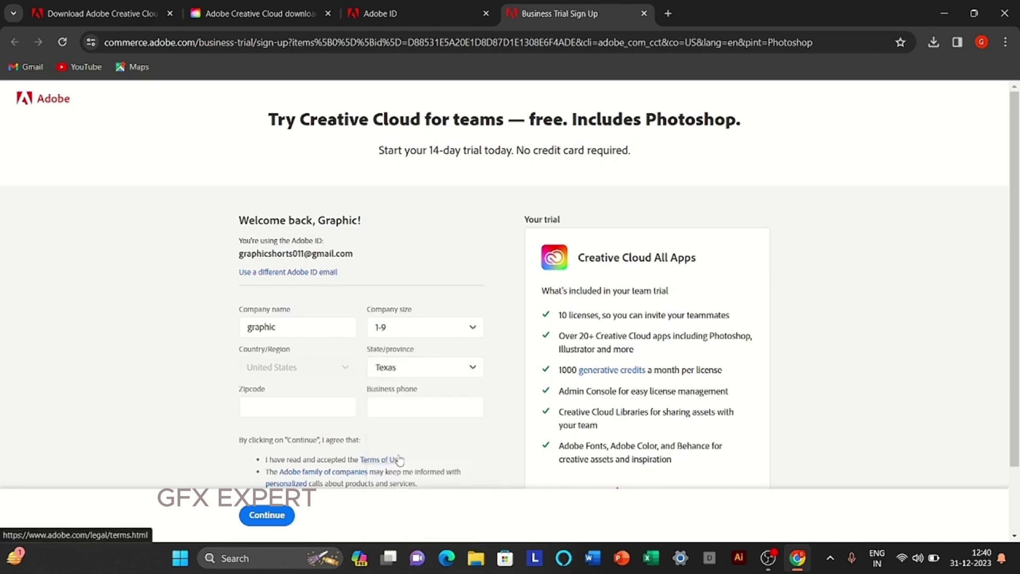
Step: Look up a Texas zip code in a new tab and paste it into Zip code
click(669, 15)
text(texas zi)
key(Return)
double_click(284, 271)
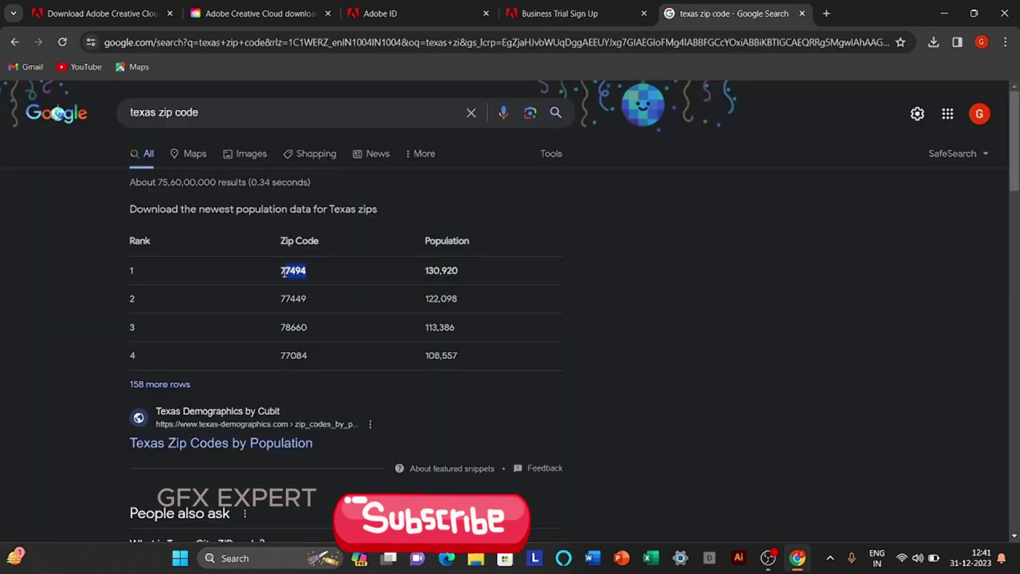
key(ctrl+c)
click(574, 14)
click(314, 405)
key(ctrl+v)
click(396, 405)
Step: Find a USA temporary phone number on Quackr, then submit the trial form
click(734, 13)
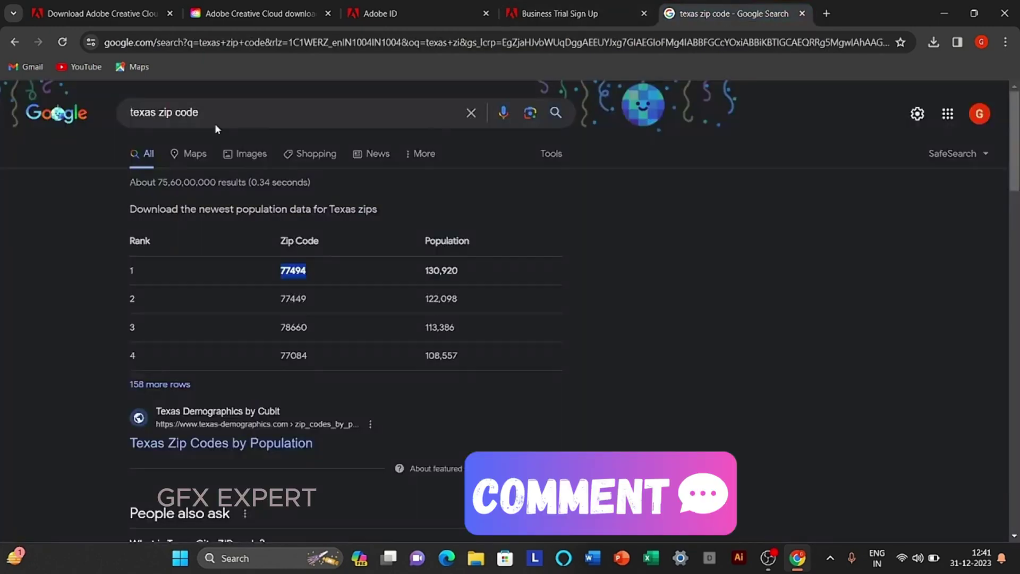
click(127, 112)
key(ctrl+a)
key(BackSpace)
text(usa temp)
click(187, 139)
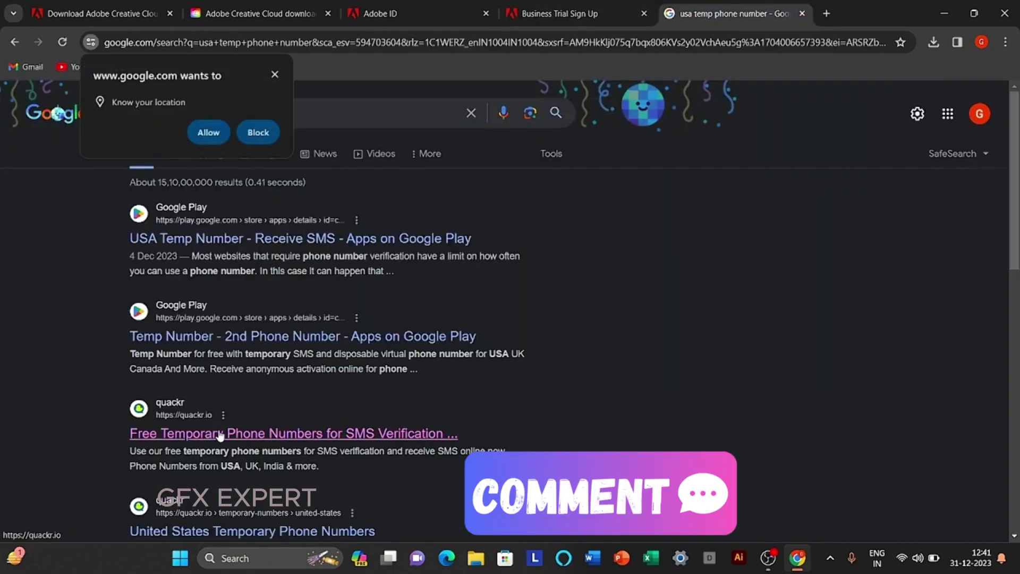
click(221, 434)
scroll(372, 319, down, 3)
click(540, 15)
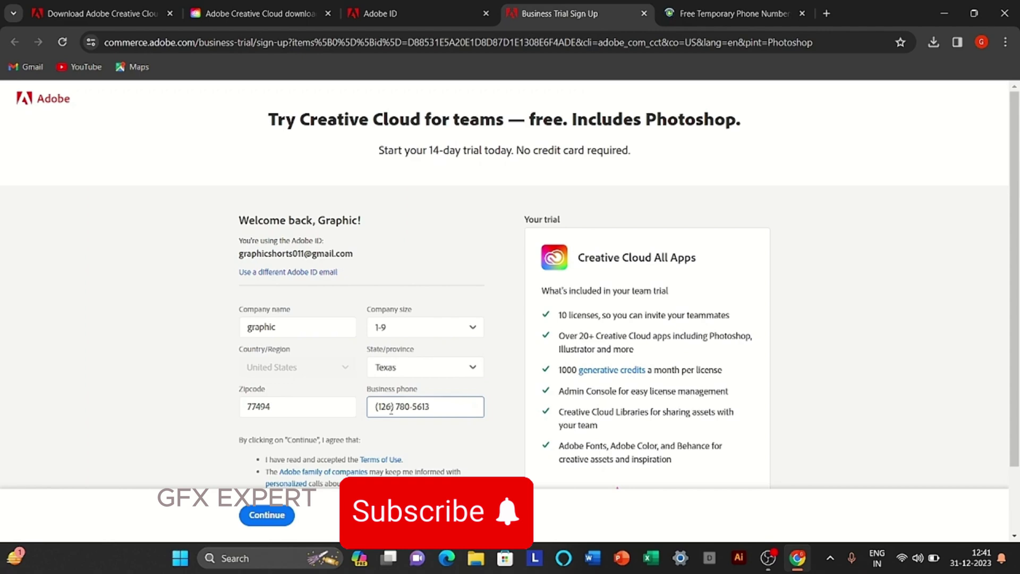
scroll(391, 411, down, 2)
click(276, 470)
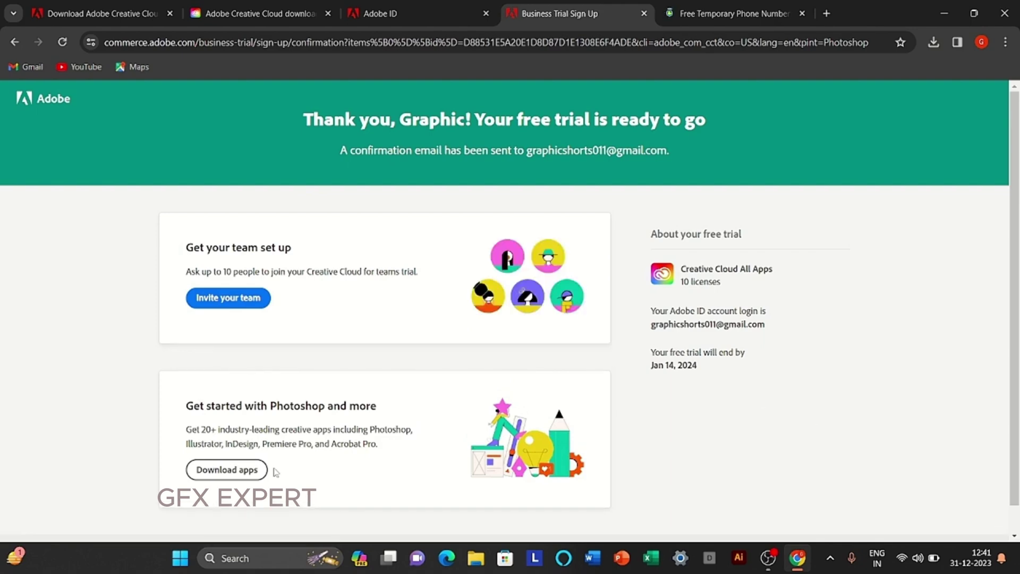
Step: Download the Photoshop installer and show Photoshop_Set-Up in its Downloads folder
click(237, 471)
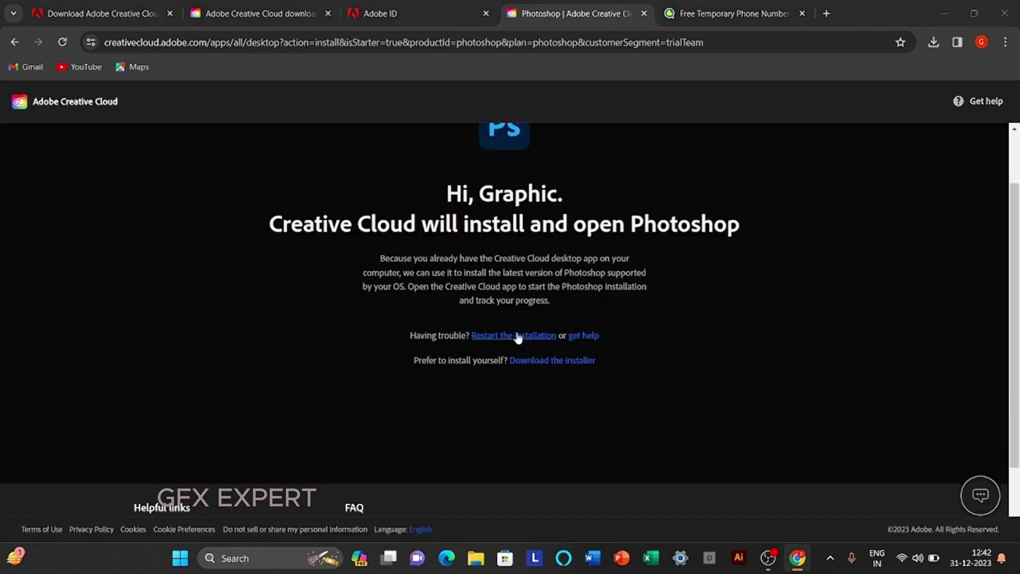
scroll(551, 281, up, 1)
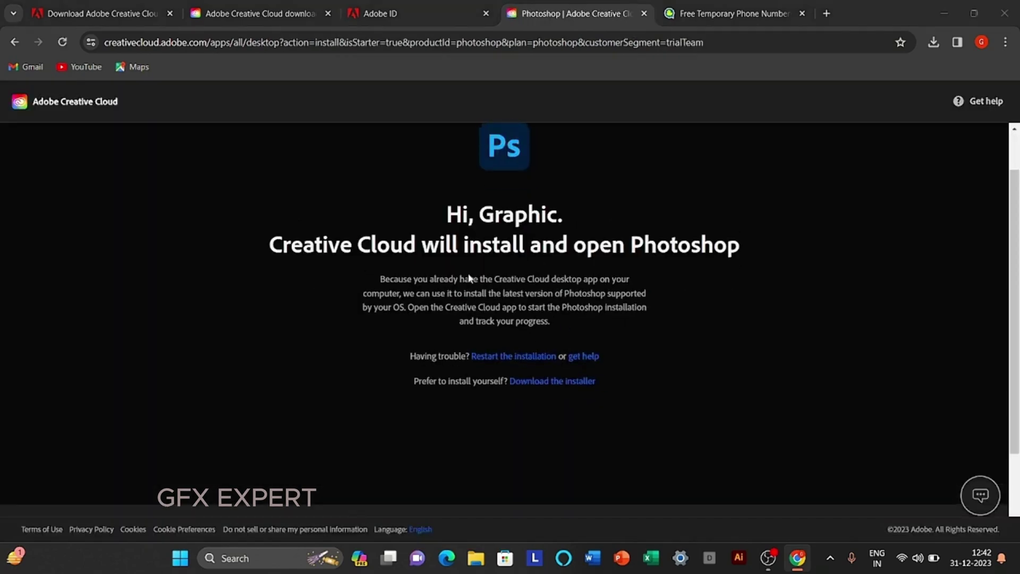
click(562, 383)
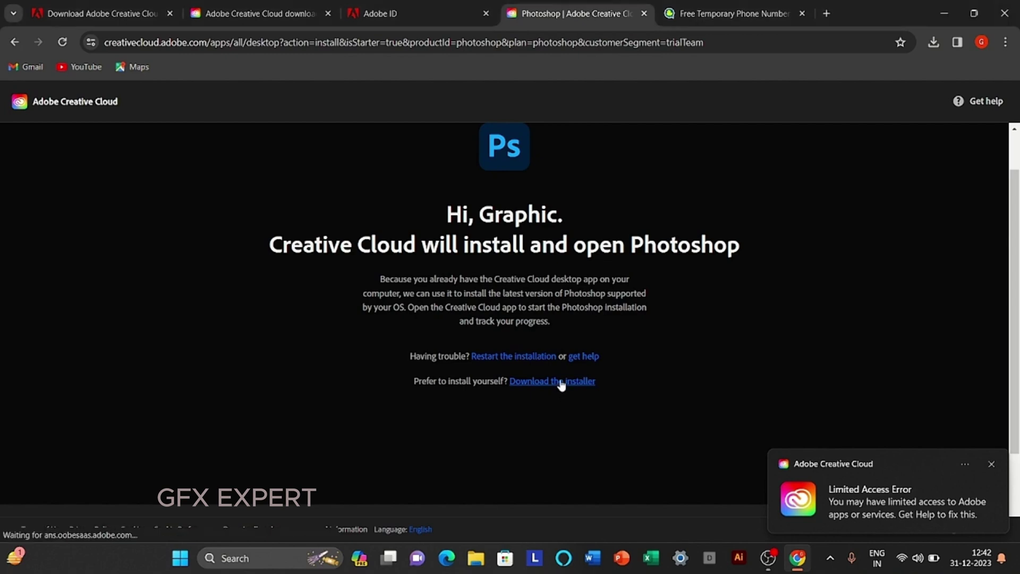
click(934, 43)
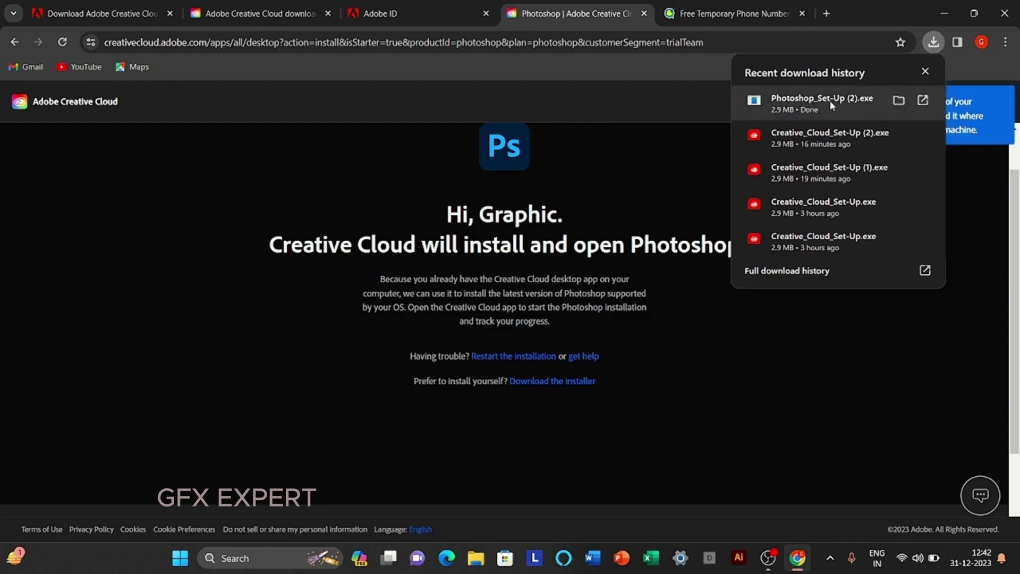
click(899, 100)
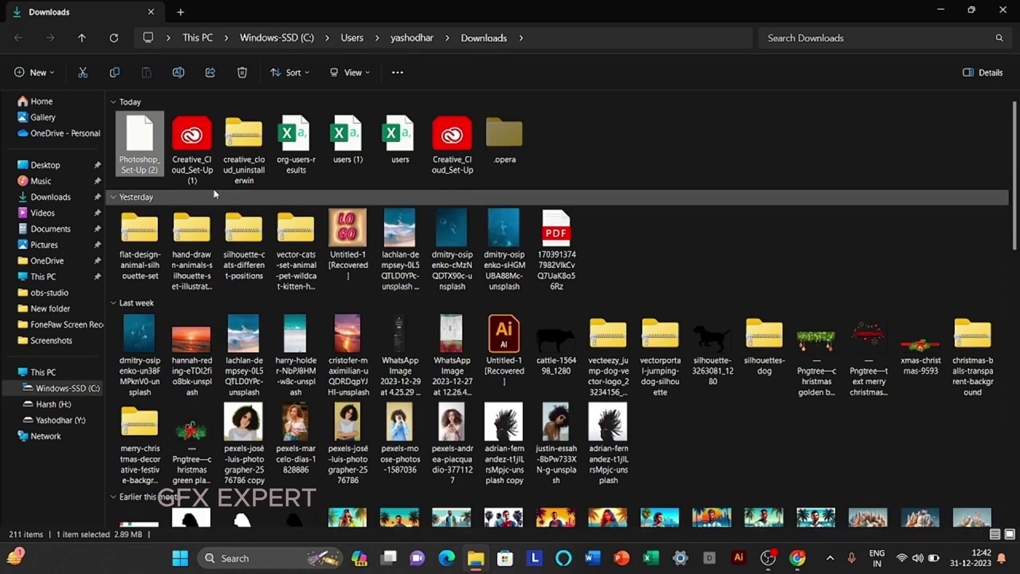
Step: Run Photoshop_Set-Up (2), move the Creative Cloud window up, and dismiss its warning banner
double_click(141, 155)
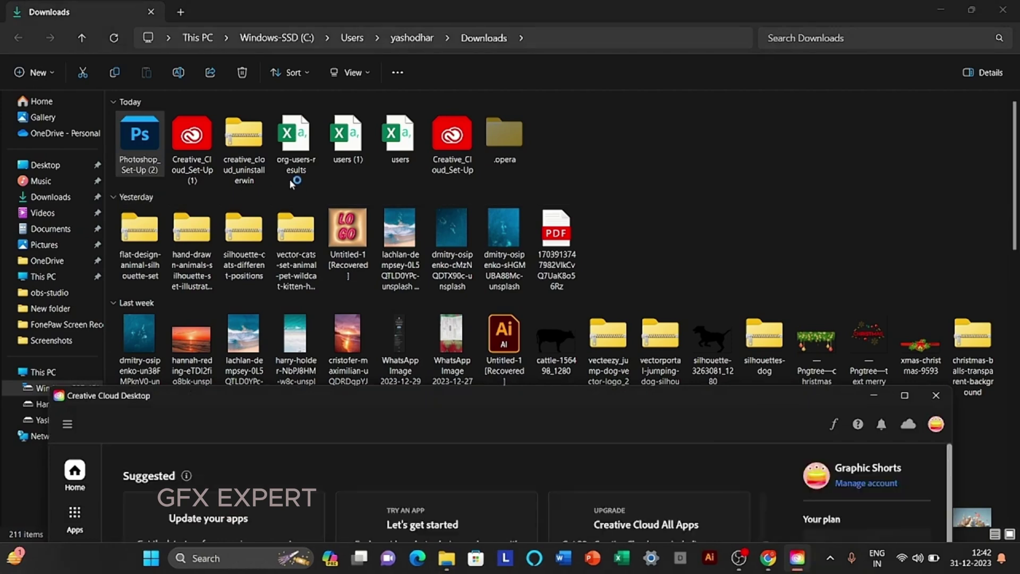
drag(448, 404, 471, 25)
click(640, 501)
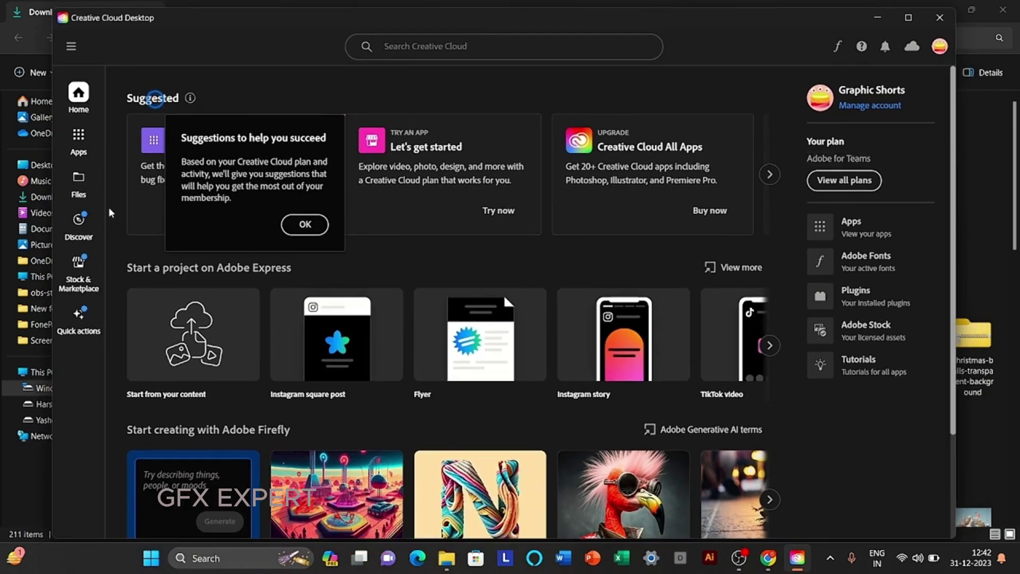
Step: Dismiss the suggestions tip, confirm Photoshop under Apps, and show the Beta apps list
click(300, 225)
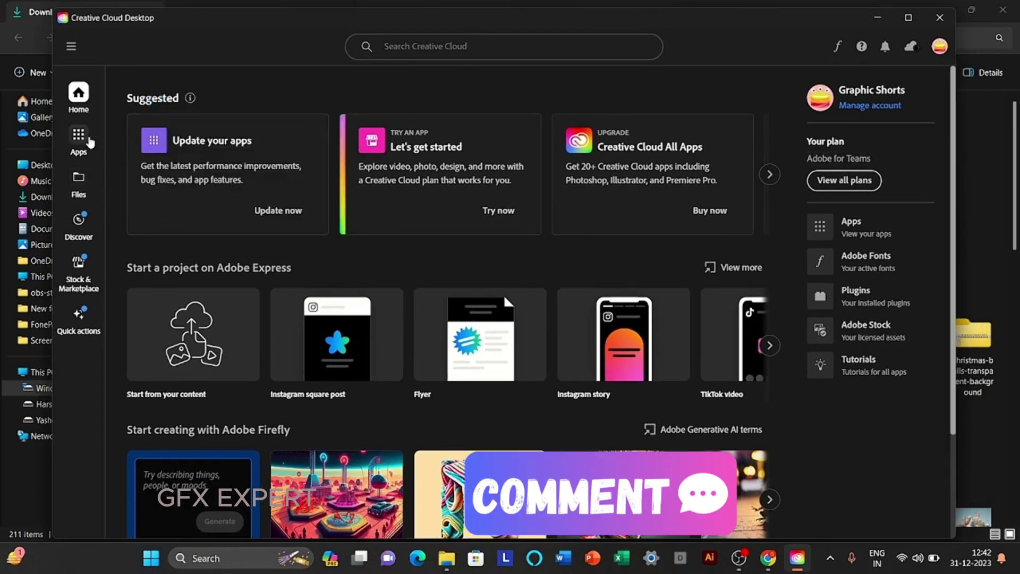
click(89, 139)
scroll(454, 321, down, 3)
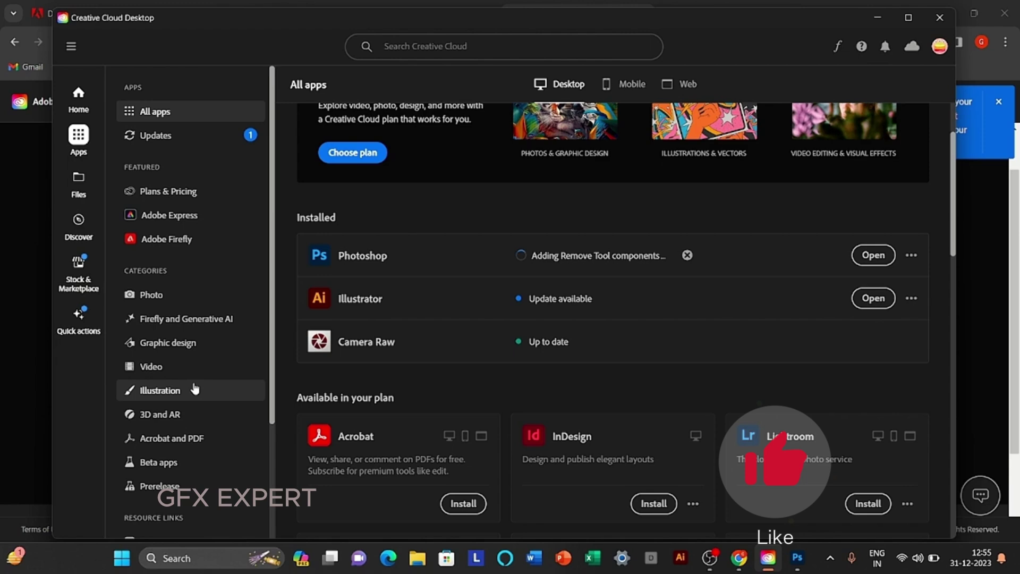
scroll(195, 389, down, 3)
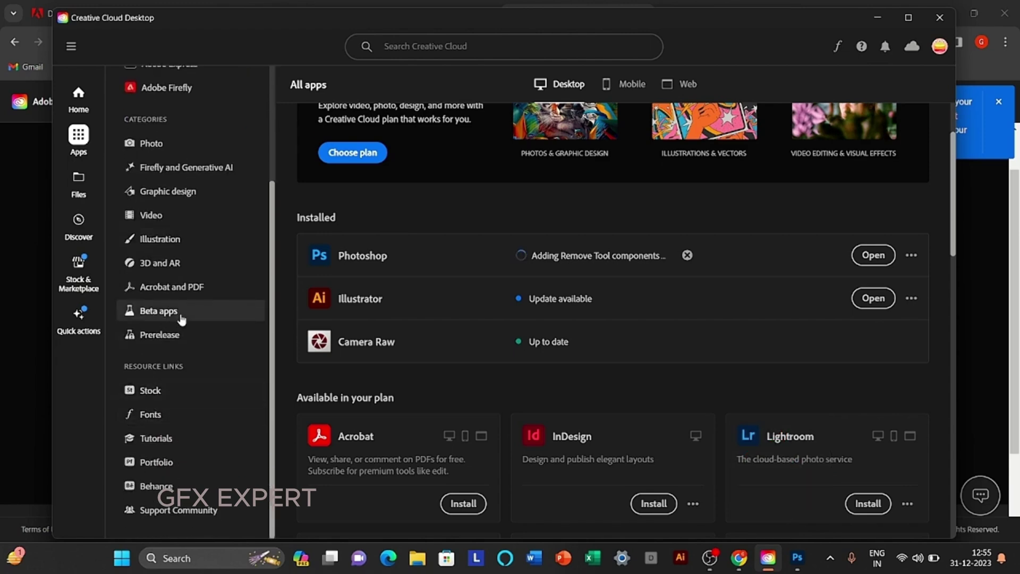
click(159, 311)
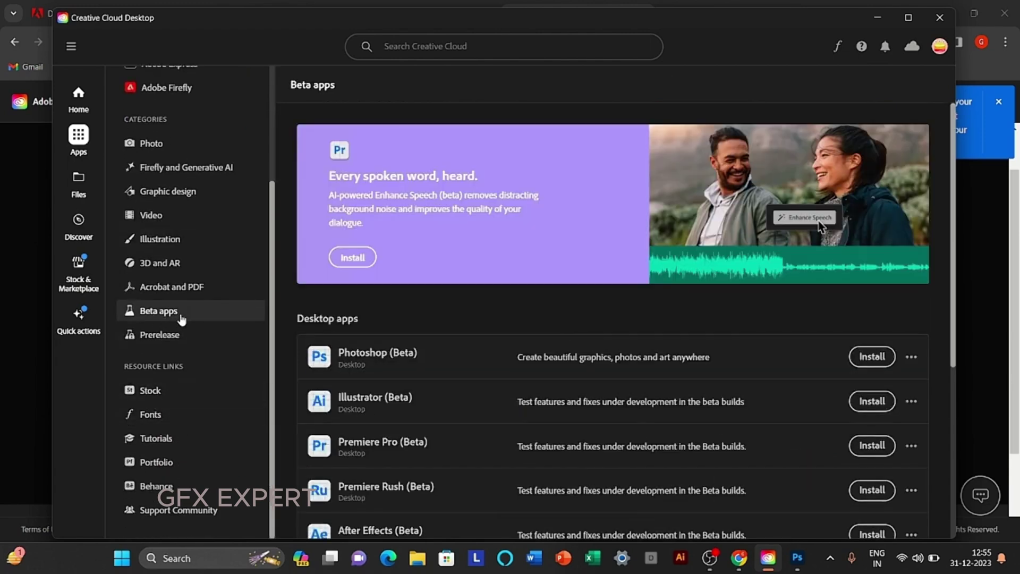
Step: Install Photoshop (Beta) from the Beta apps' Desktop apps list
click(862, 358)
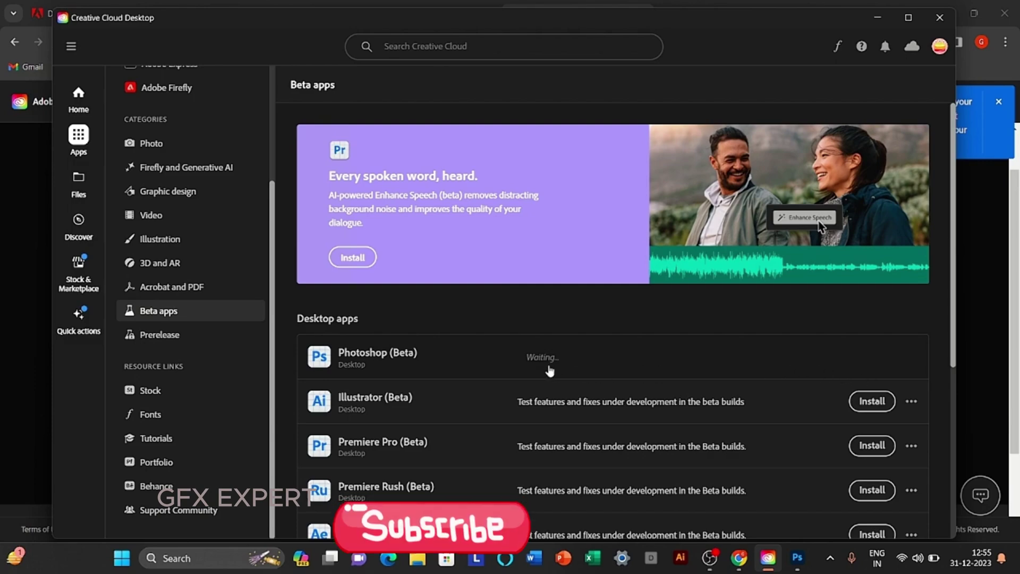